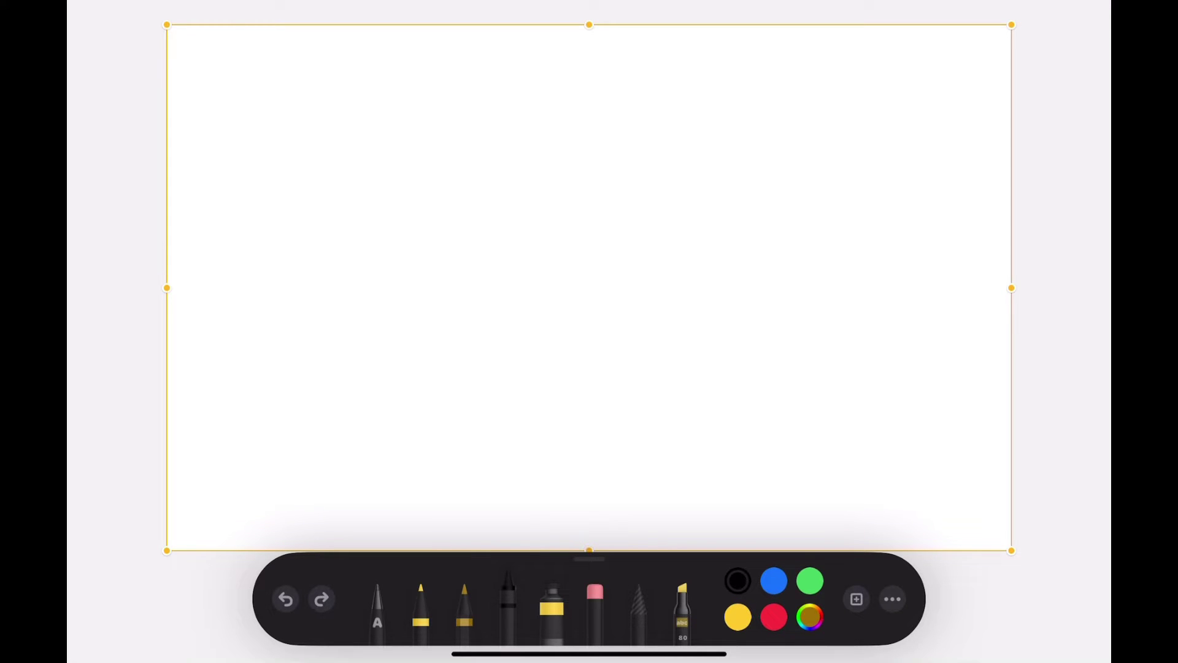
With the yellow pen, draw a round head, vertical body, two legs and a horizontal arm line.
click(465, 602)
click(737, 618)
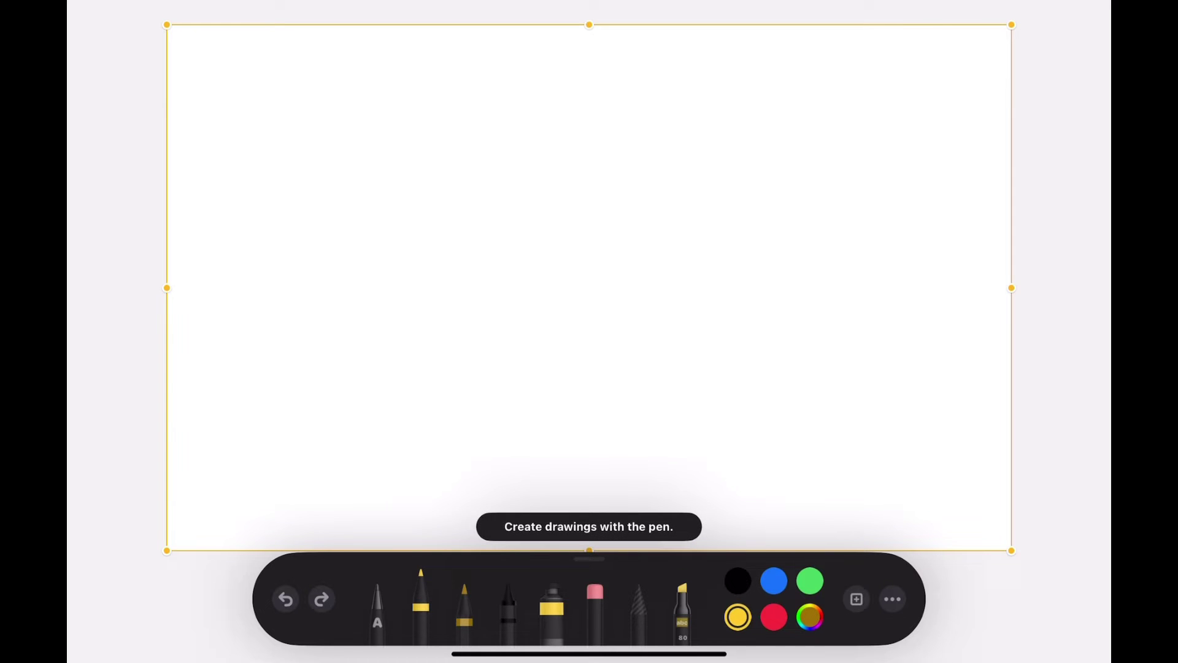
mouse_move(317, 166)
mouse_down()
mouse_move(299, 208)
mouse_move(317, 155)
mouse_up()
click(286, 600)
click(420, 603)
drag(355, 230, 339, 396)
drag(352, 321, 389, 385)
drag(307, 273, 415, 275)
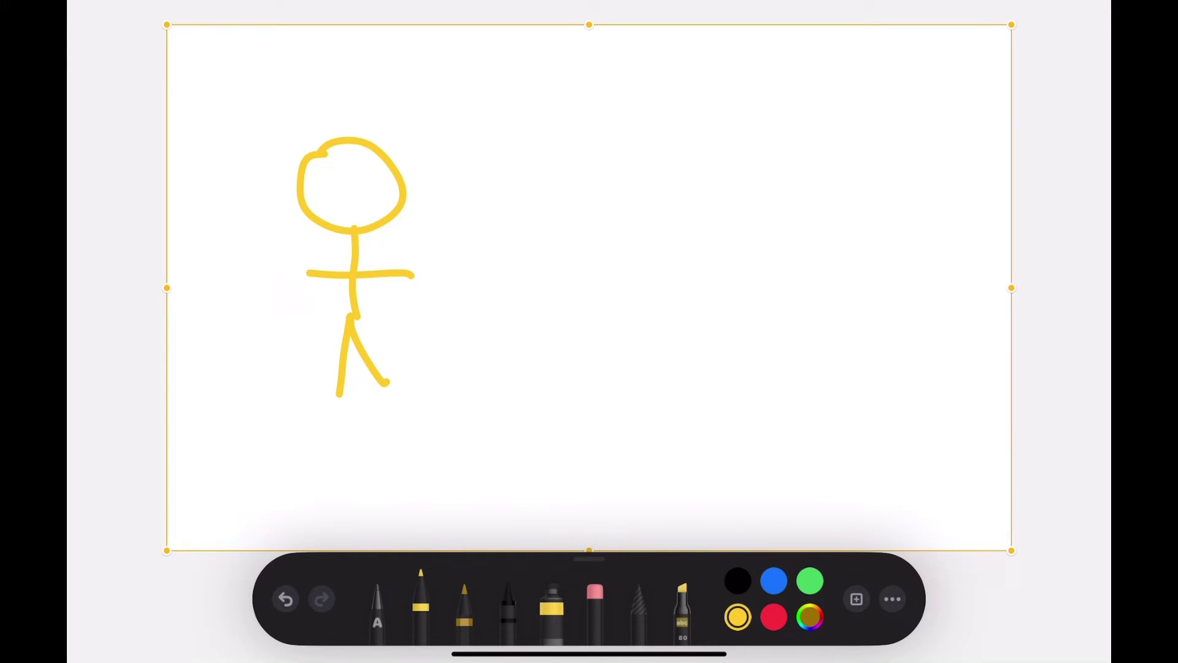
With the gold pencil, outline the crate's top, right and bottom sides plus a top-left flap.
click(465, 608)
mouse_move(261, 201)
mouse_down()
mouse_move(262, 81)
mouse_move(580, 85)
mouse_move(583, 225)
mouse_up()
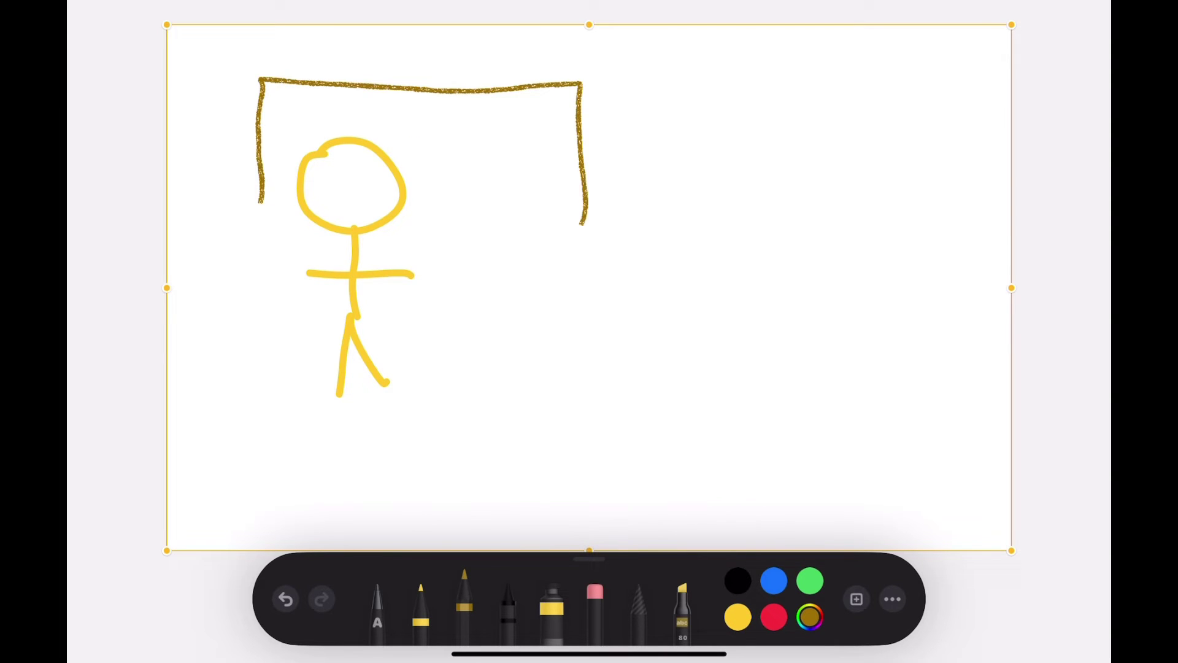
click(286, 600)
mouse_move(239, 130)
mouse_down()
mouse_move(465, 106)
mouse_move(415, 451)
mouse_up()
click(285, 600)
mouse_move(267, 125)
mouse_down()
mouse_move(451, 276)
mouse_move(250, 449)
mouse_up()
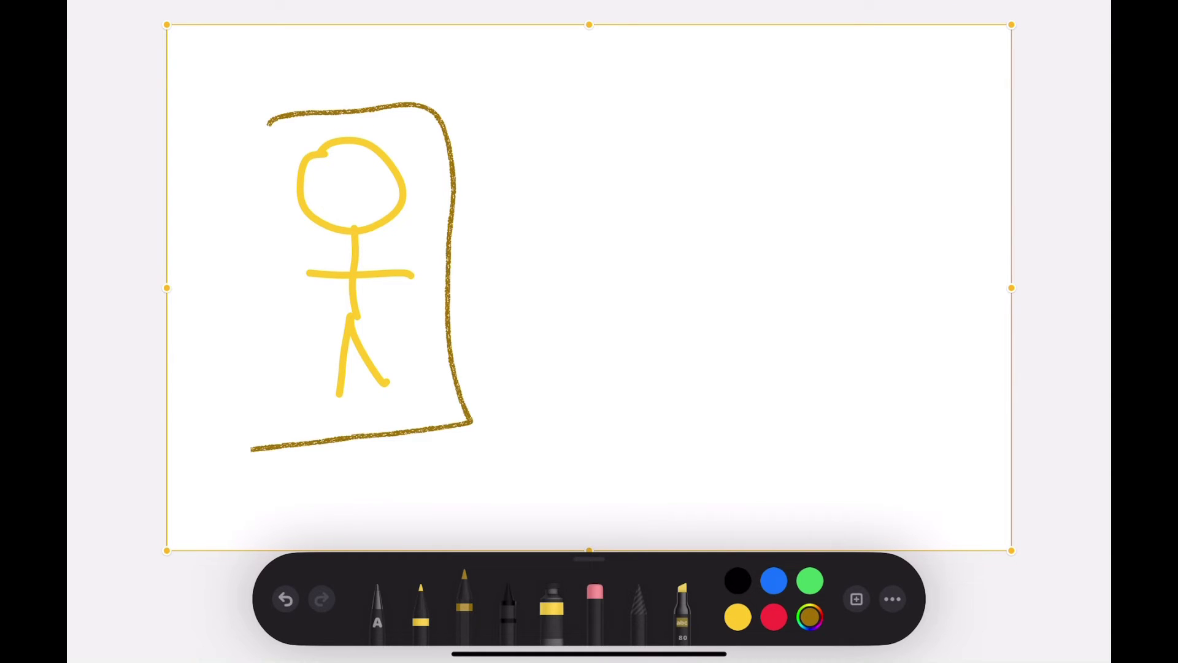
click(286, 600)
mouse_move(263, 115)
mouse_down()
mouse_move(451, 134)
mouse_move(447, 373)
mouse_move(211, 401)
mouse_up()
mouse_move(345, 132)
mouse_down()
mouse_move(235, 78)
mouse_move(198, 37)
mouse_up()
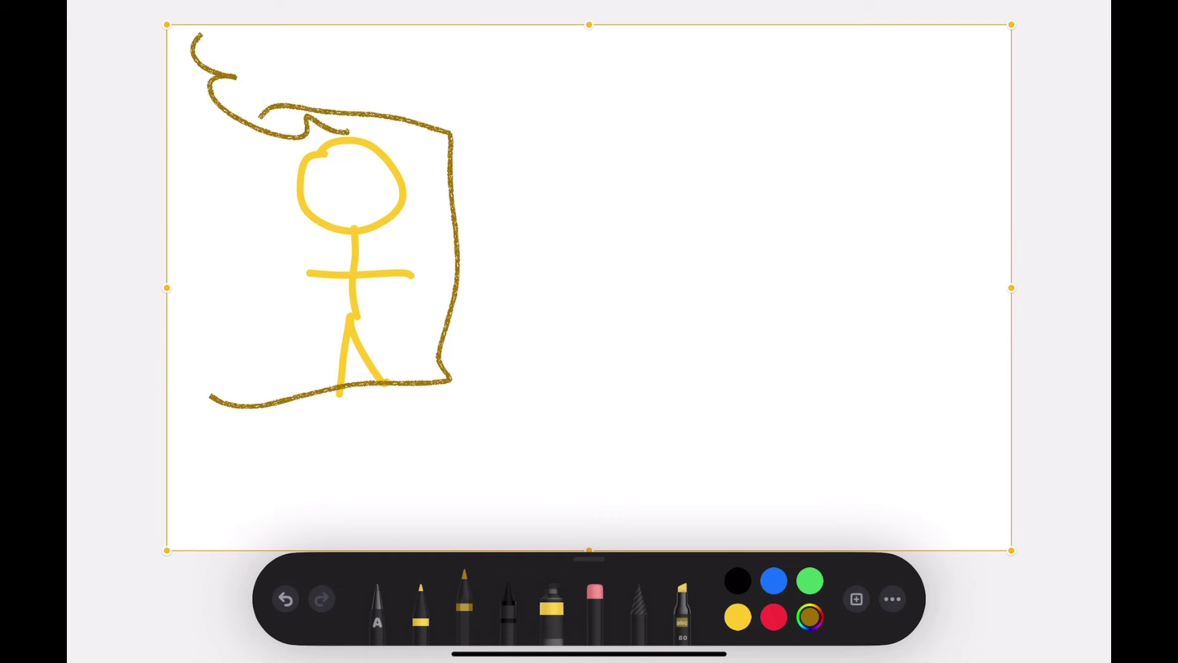